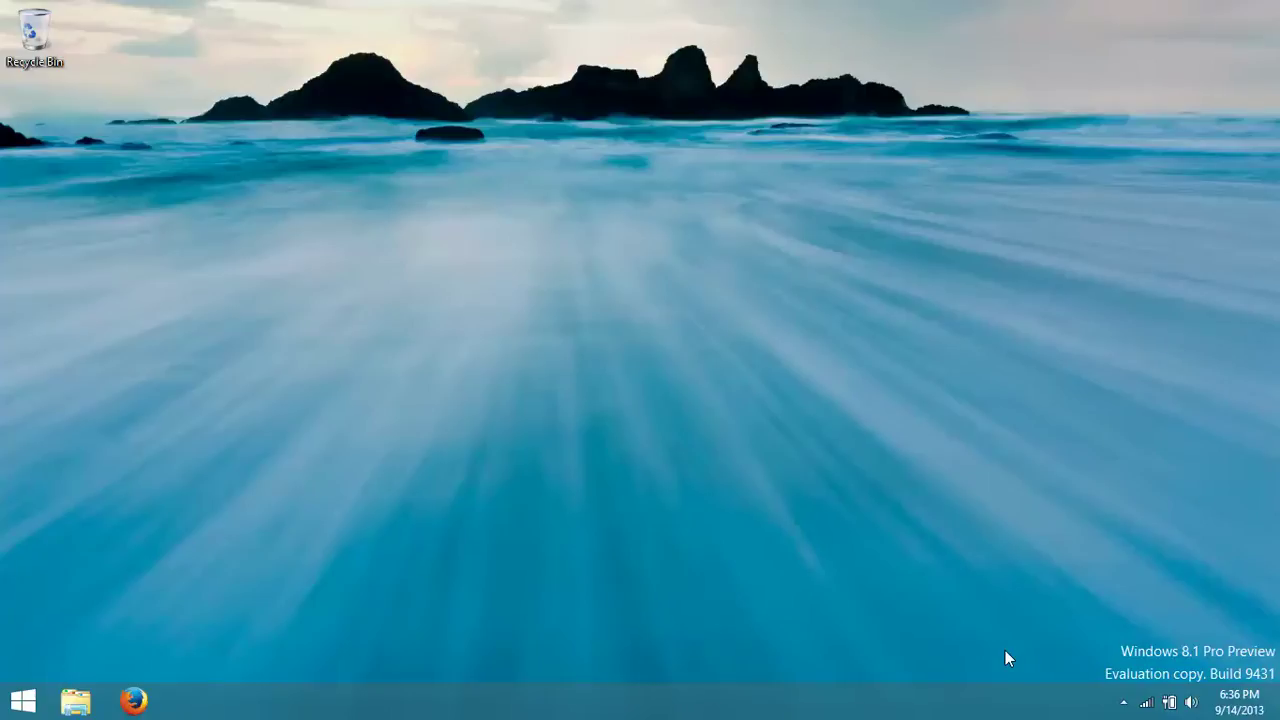
Create a new empty folder named Bookmarks on Local Disk (C:)
left_click(75, 701)
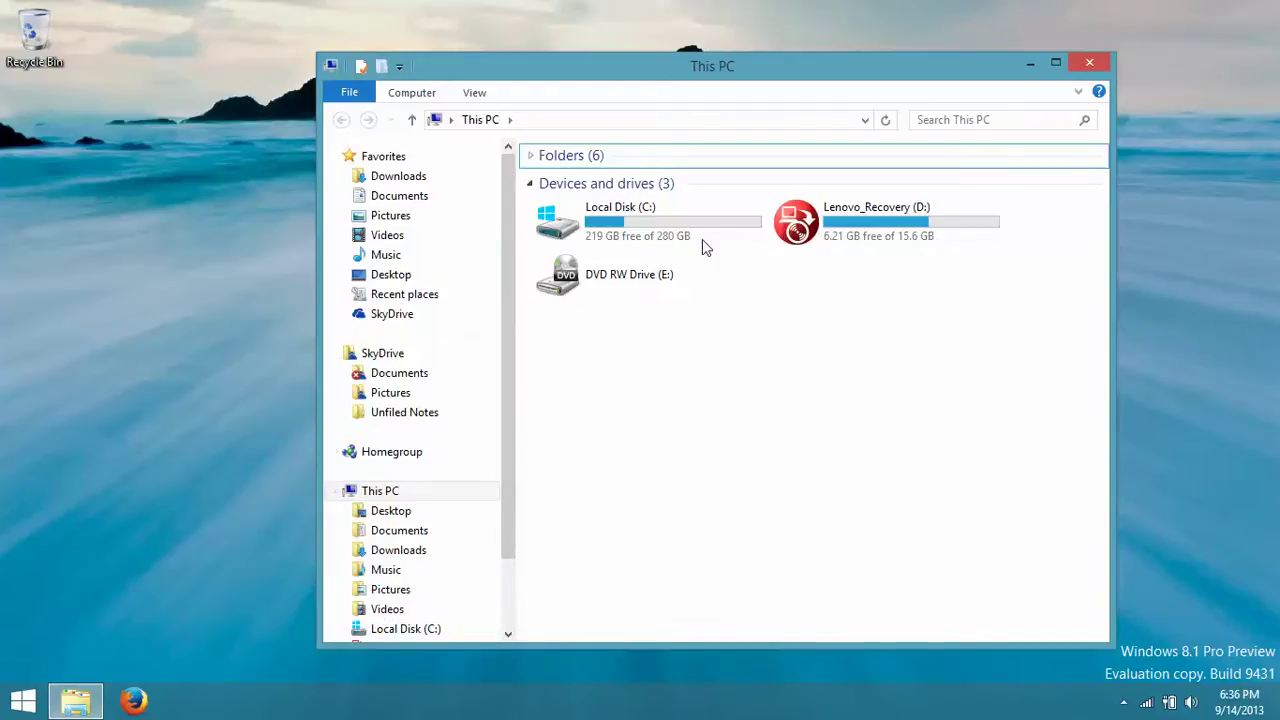
double_click(702, 239)
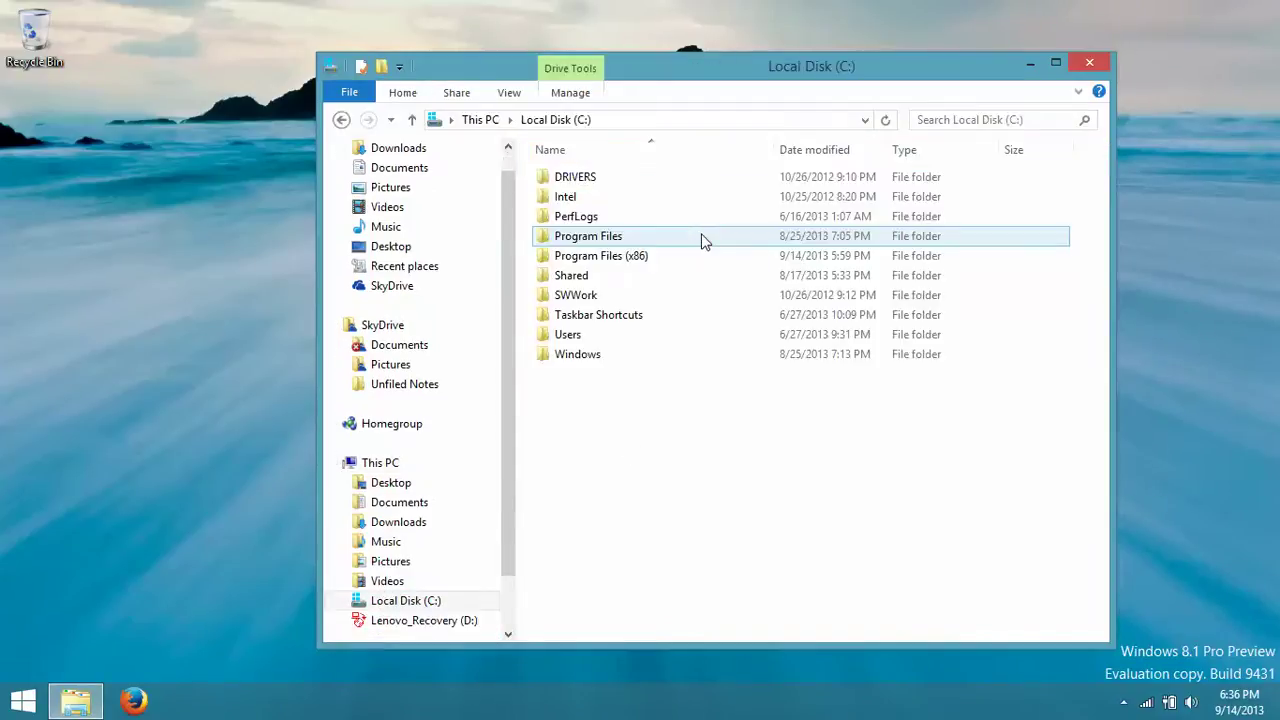
right_click(679, 445)
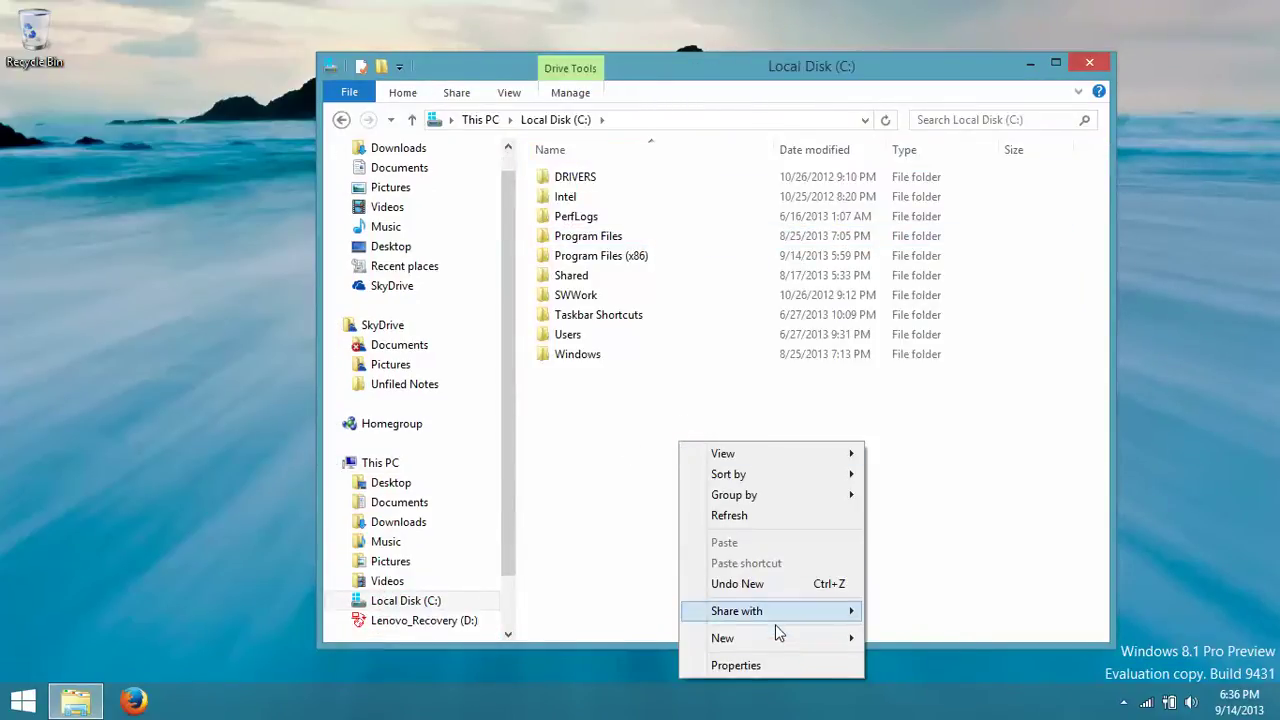
mouse_move(722, 638)
left_click(923, 644)
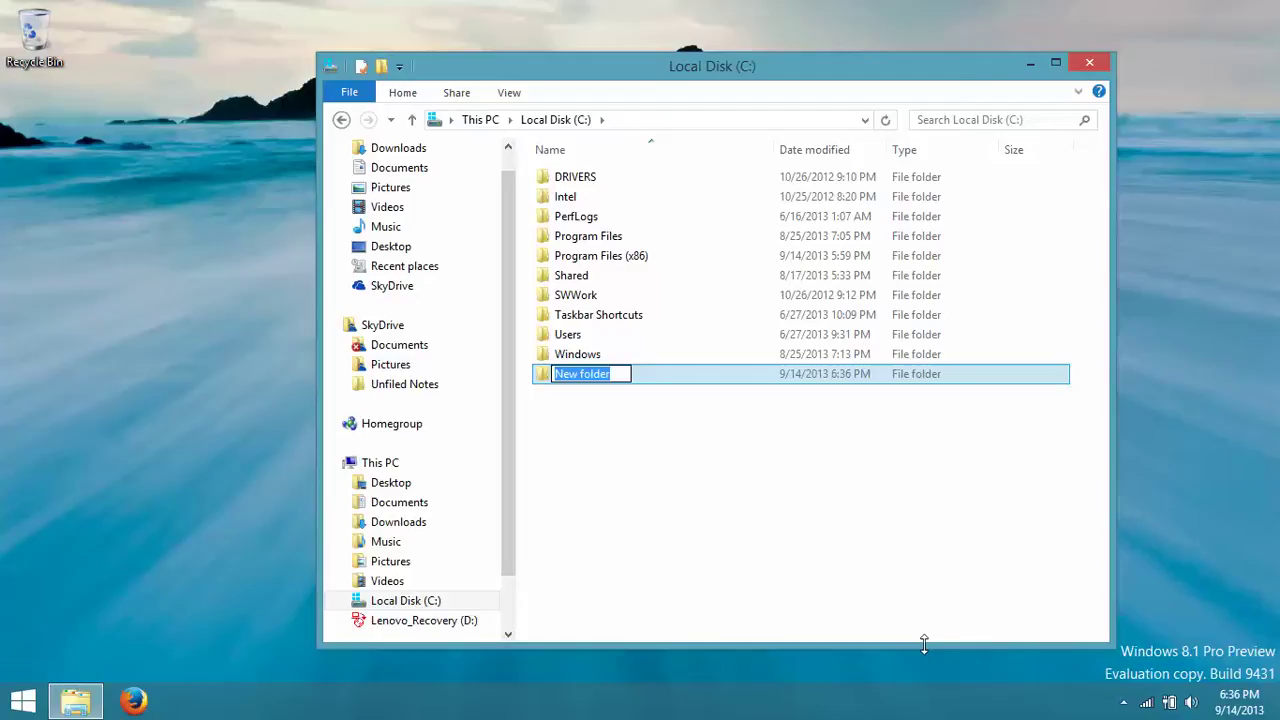
type("Book")
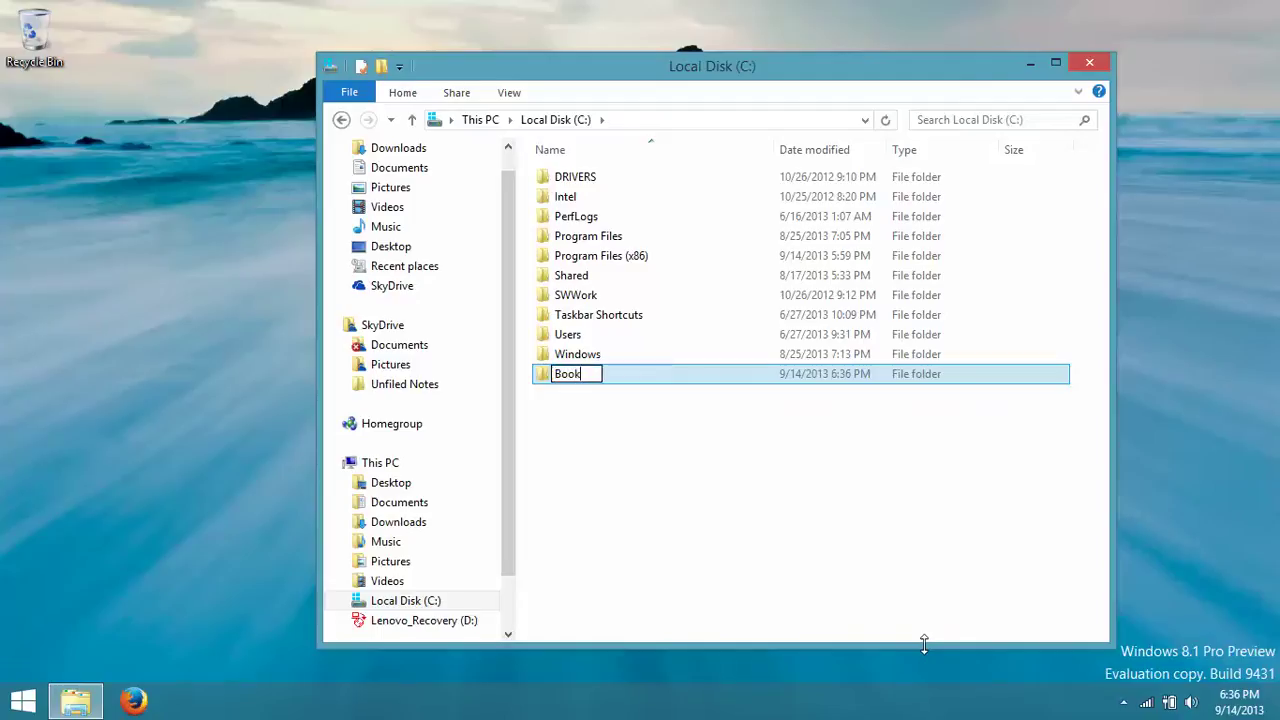
type("marks")
key("Return")
double_click(567, 378)
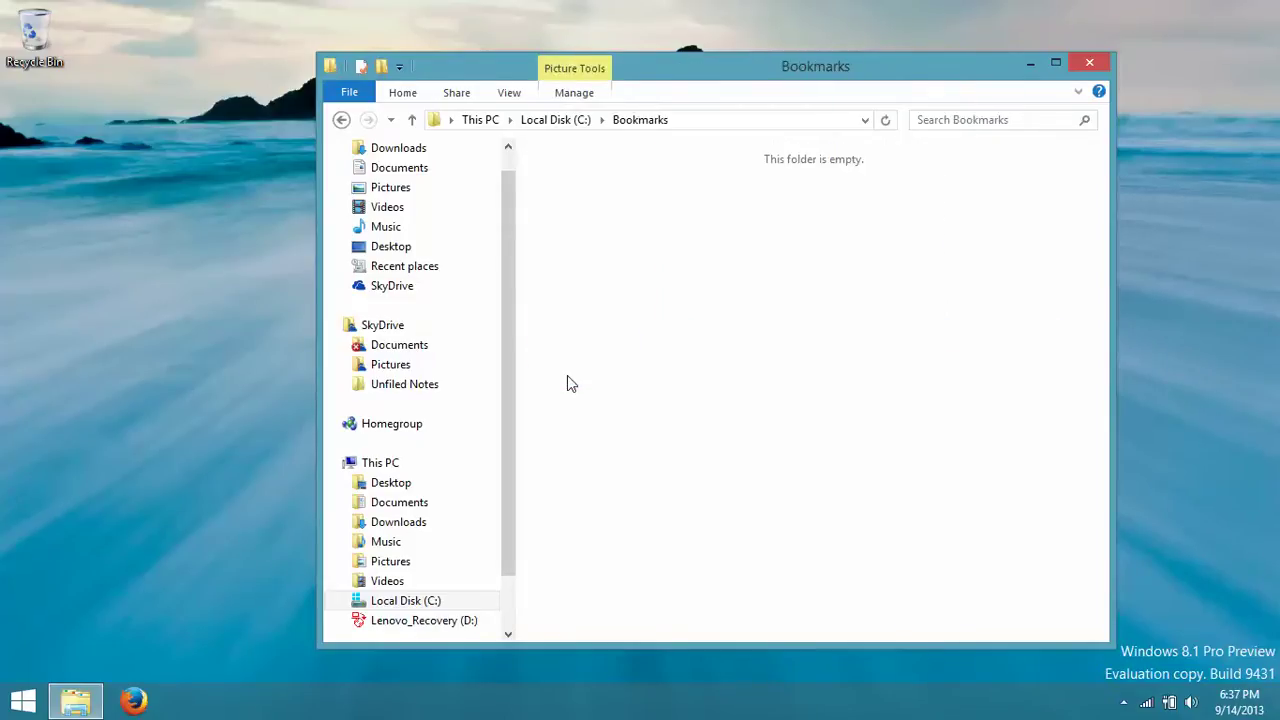
right_click(667, 328)
mouse_move(709, 549)
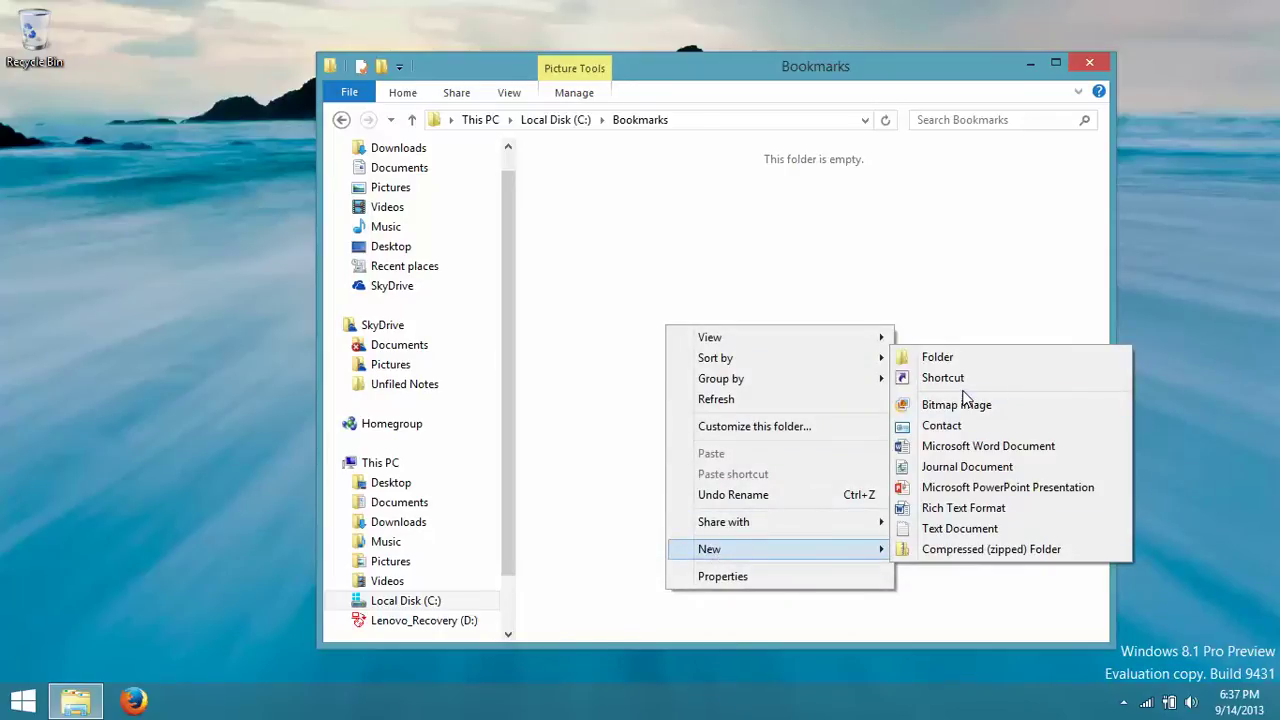
left_click(966, 390)
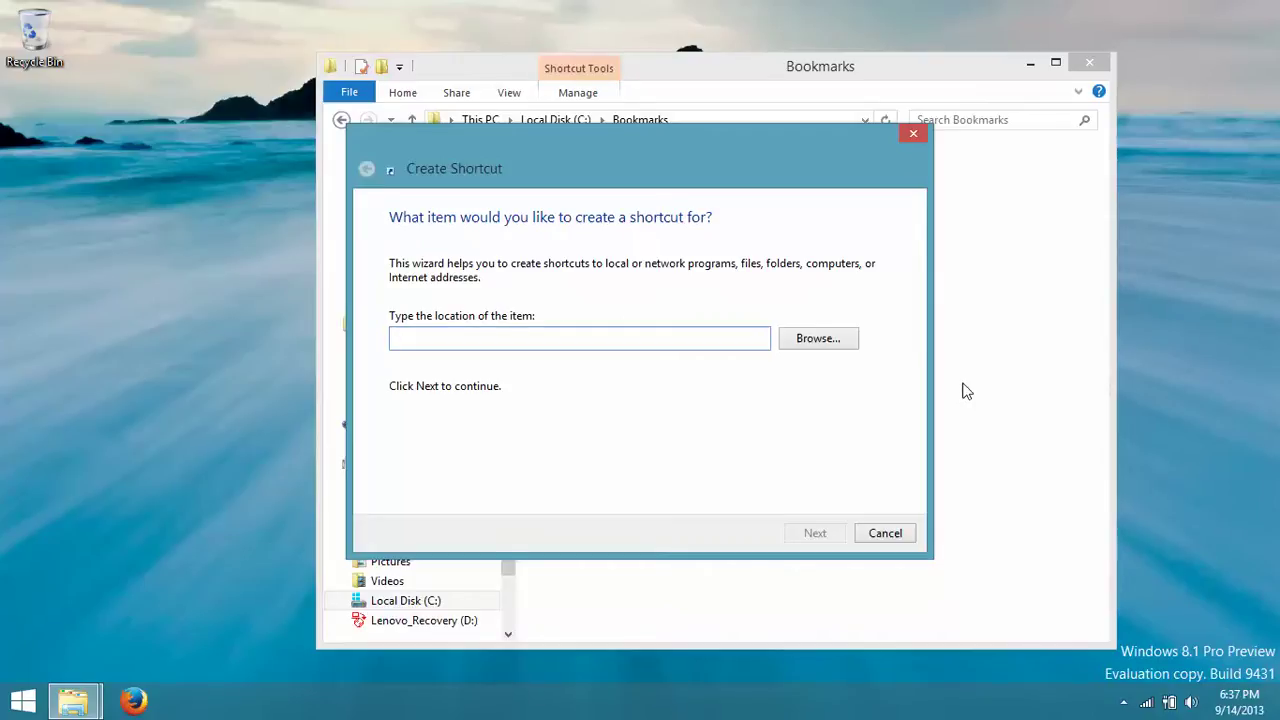
type("explore")
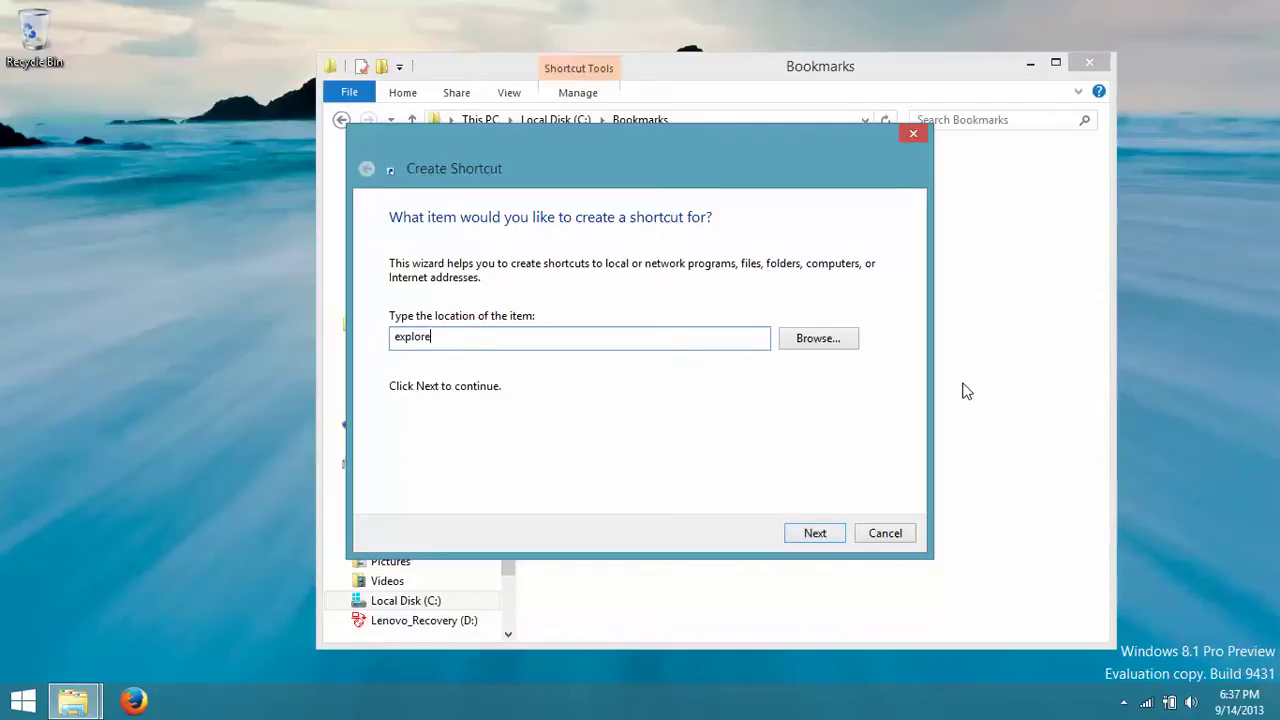
type("r.exe")
type(" \"")
type("http:")
type("//")
type("www.")
type("google.com")
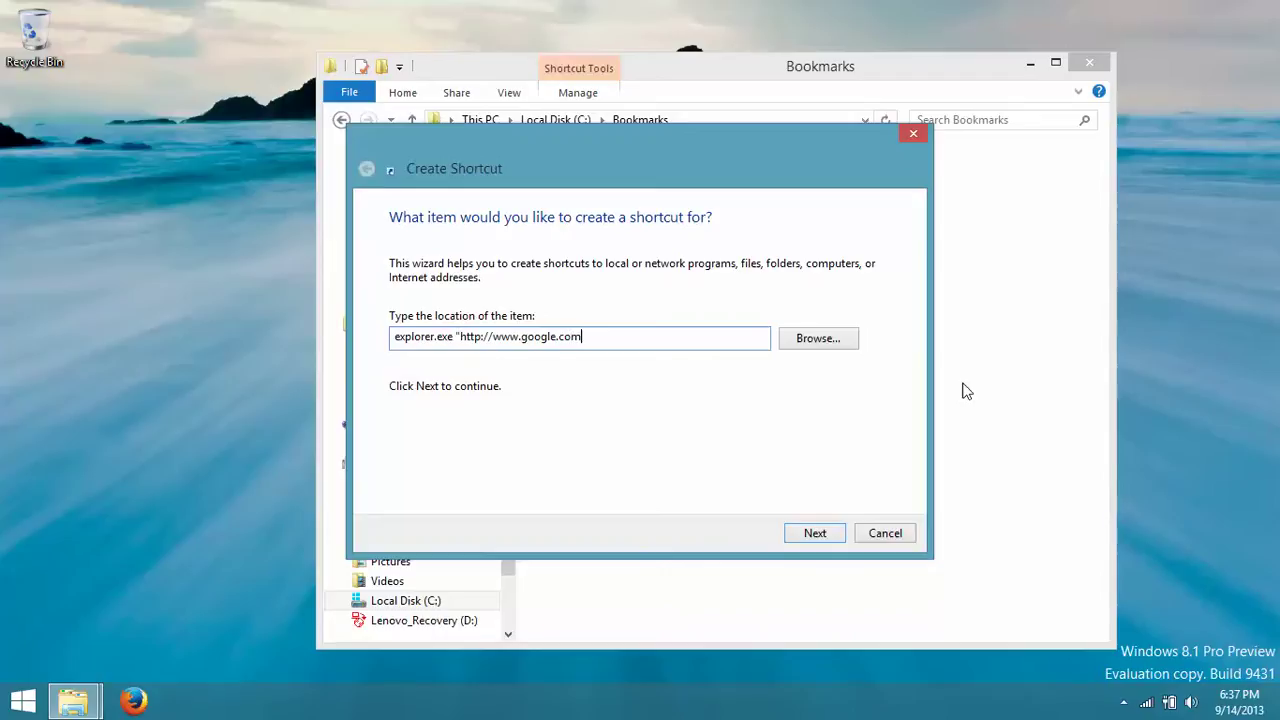
type("\"")
left_click(815, 533)
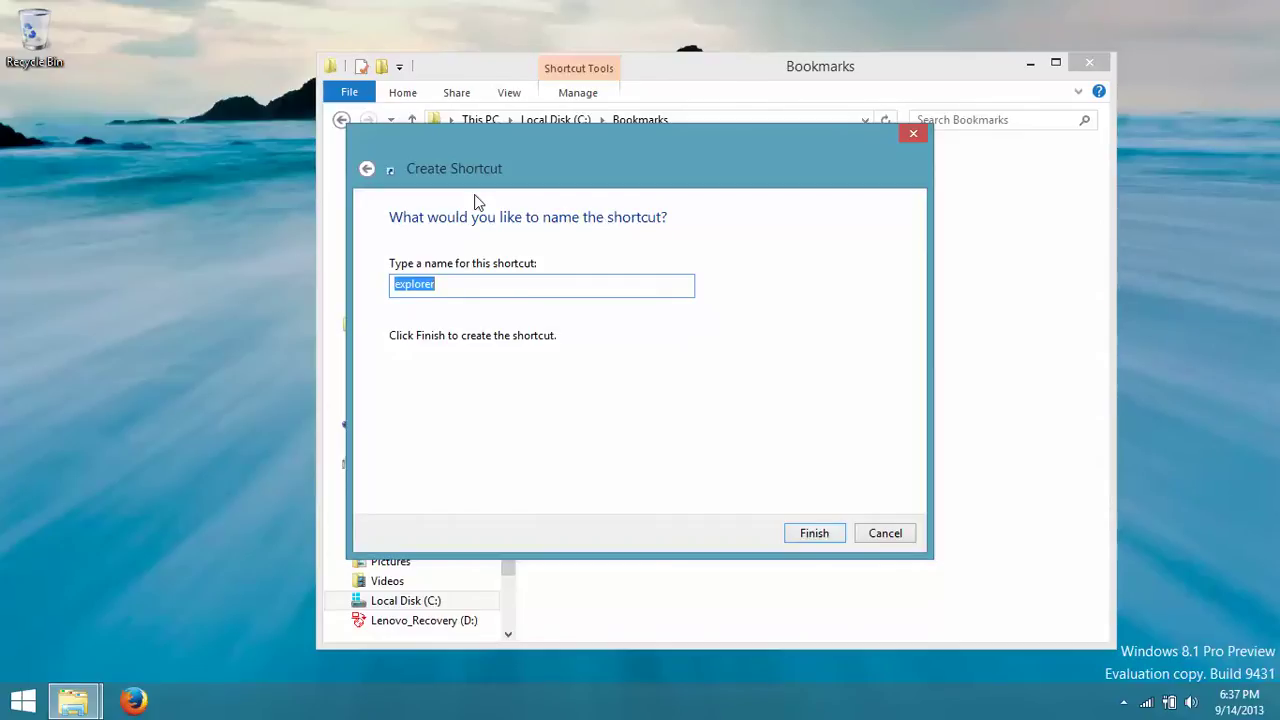
type("Google")
left_click(812, 532)
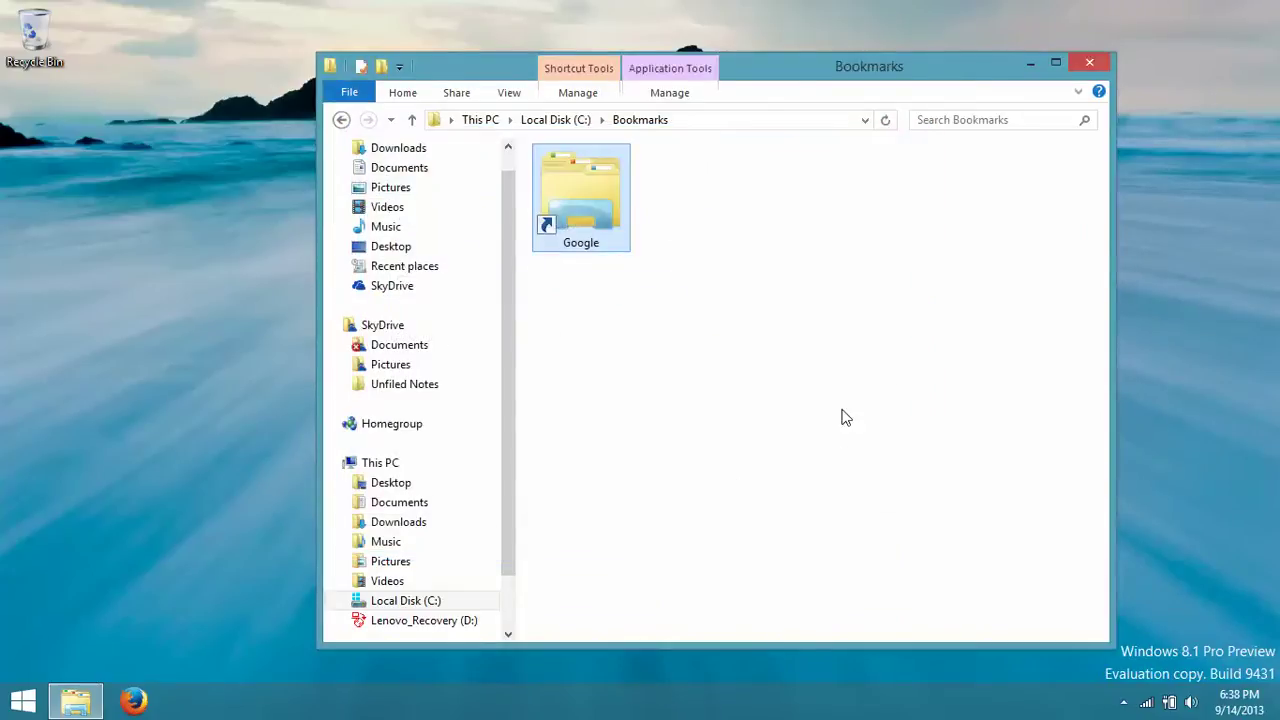
double_click(580, 200)
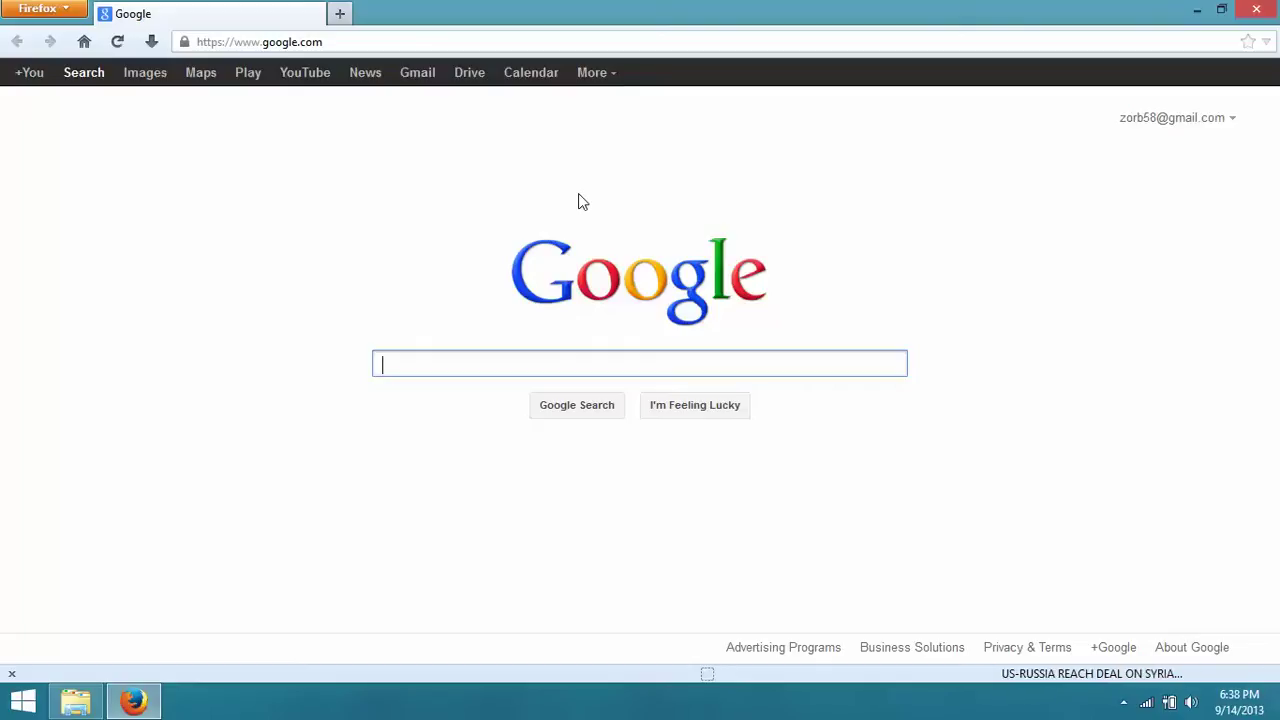
left_click(1268, 10)
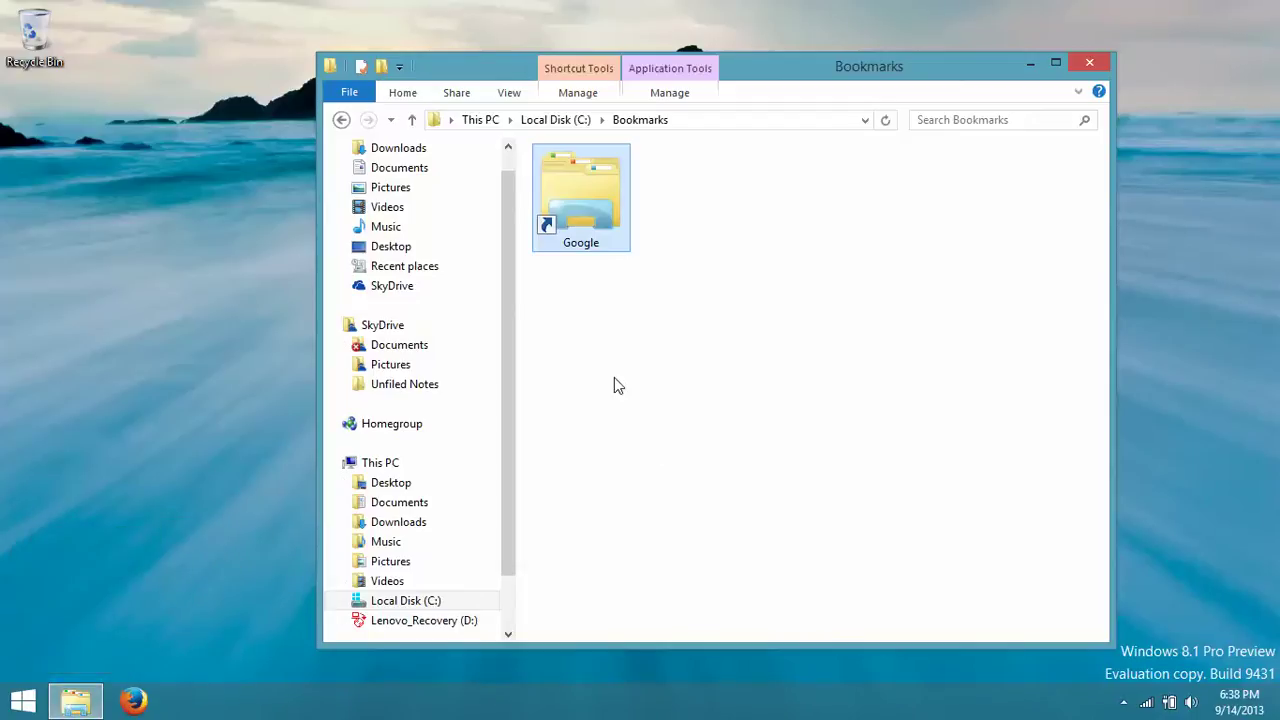
Launch the Google shortcut and go to google.com/favicon.ico in Firefox
double_click(560, 226)
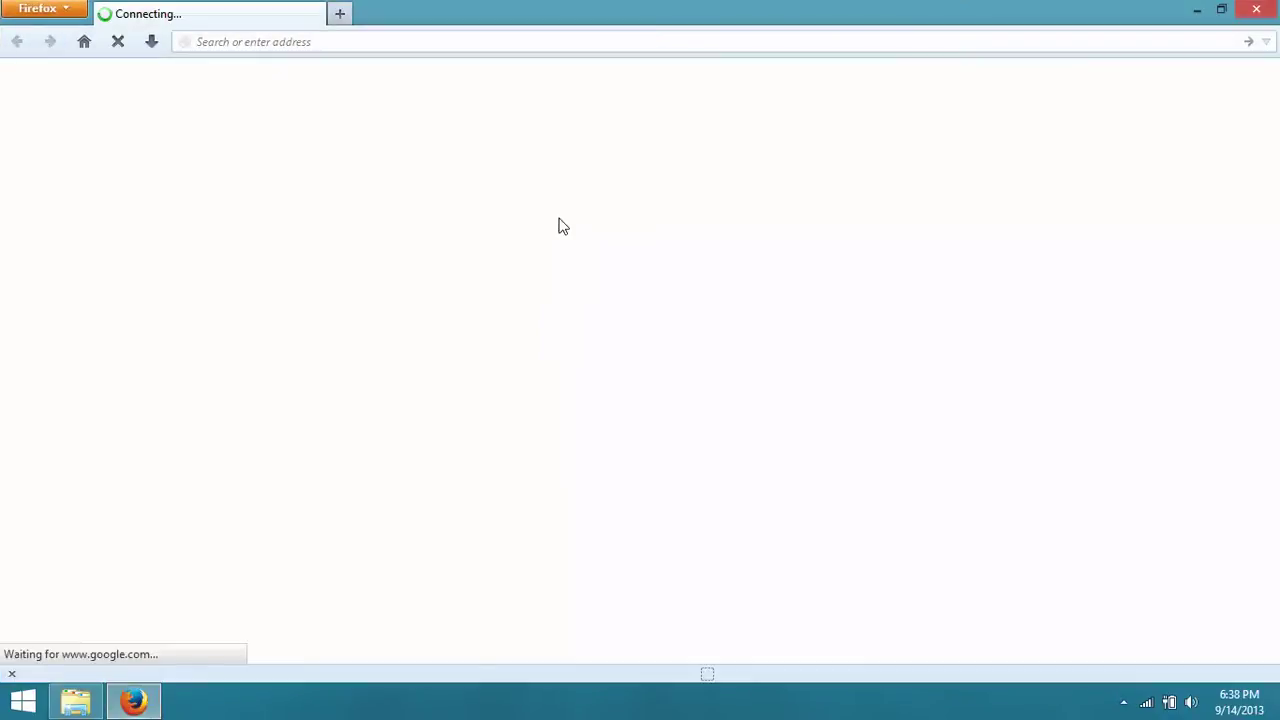
left_click(367, 43)
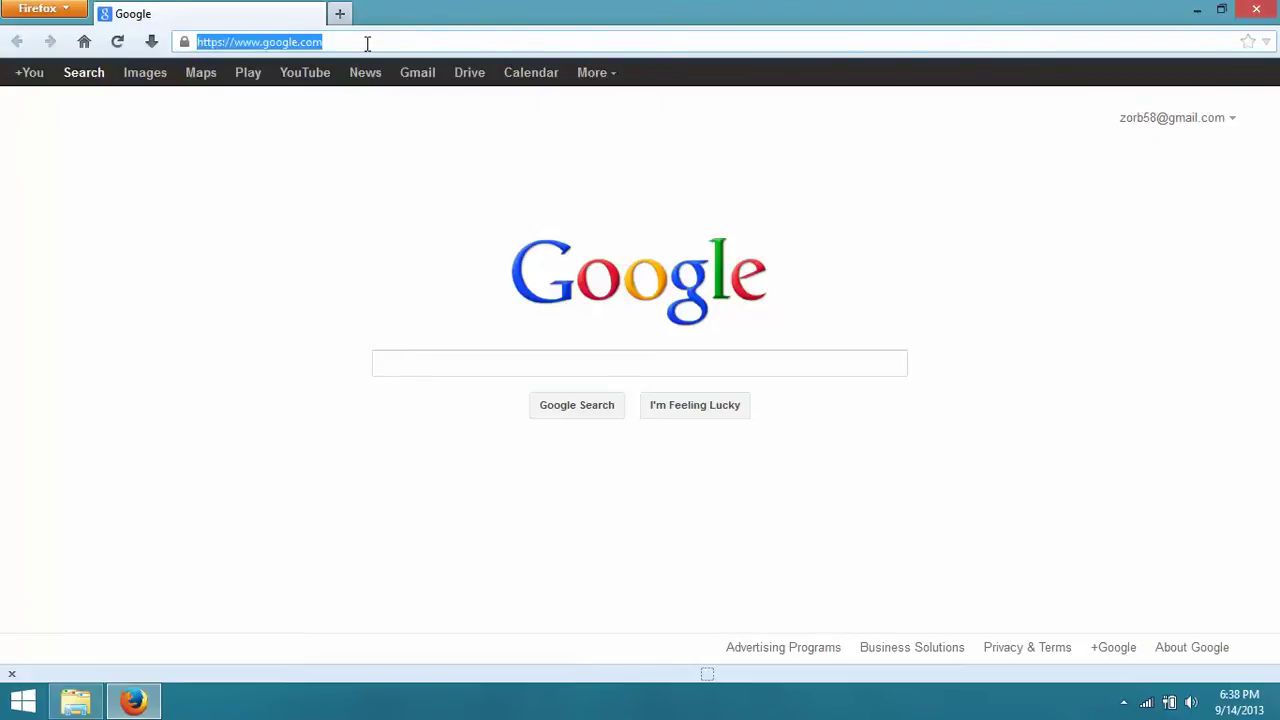
left_click(368, 43)
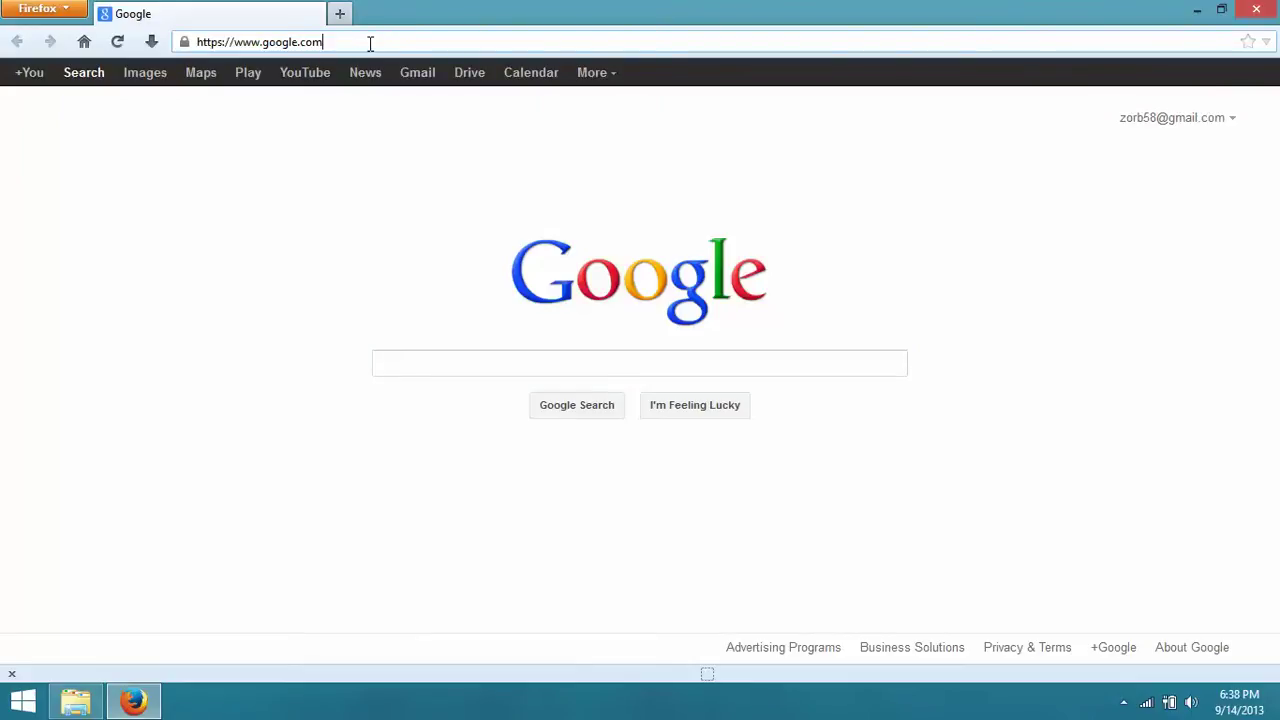
type("/fa")
type("vicon.")
type("ico")
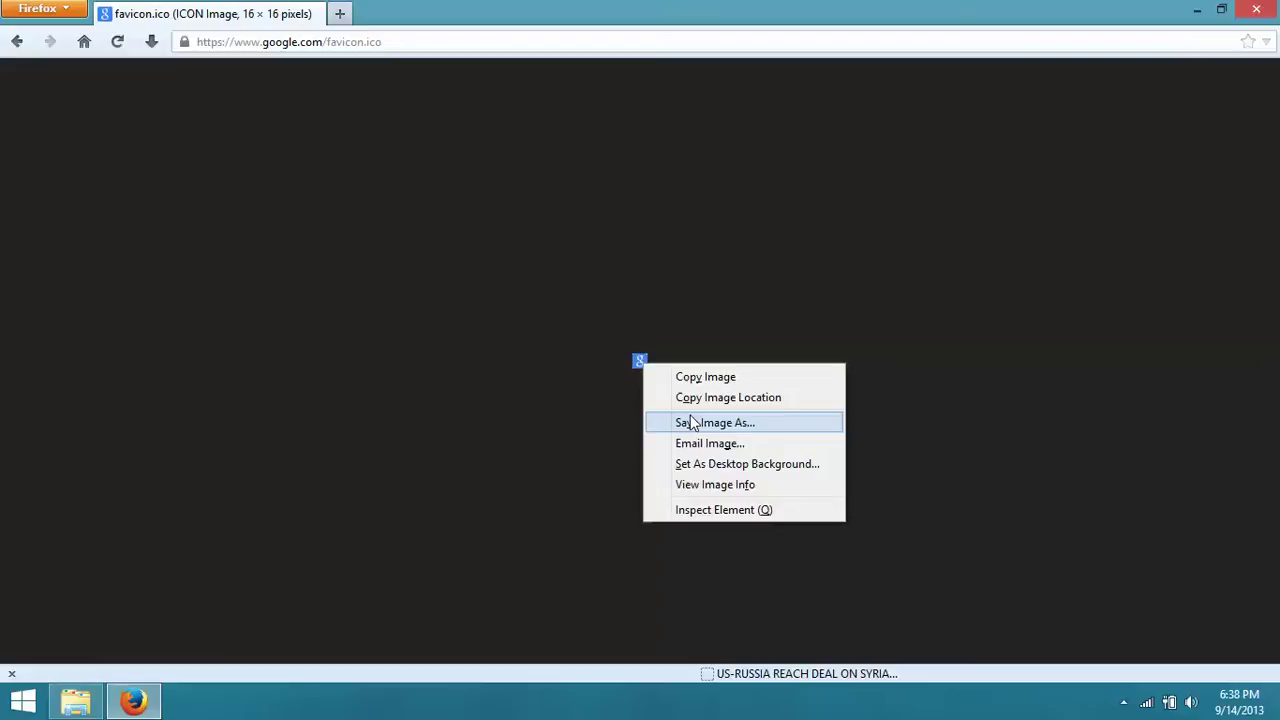
Save the favicon image into C:\Bookmarks with the file name googleFavIcon
left_click(689, 423)
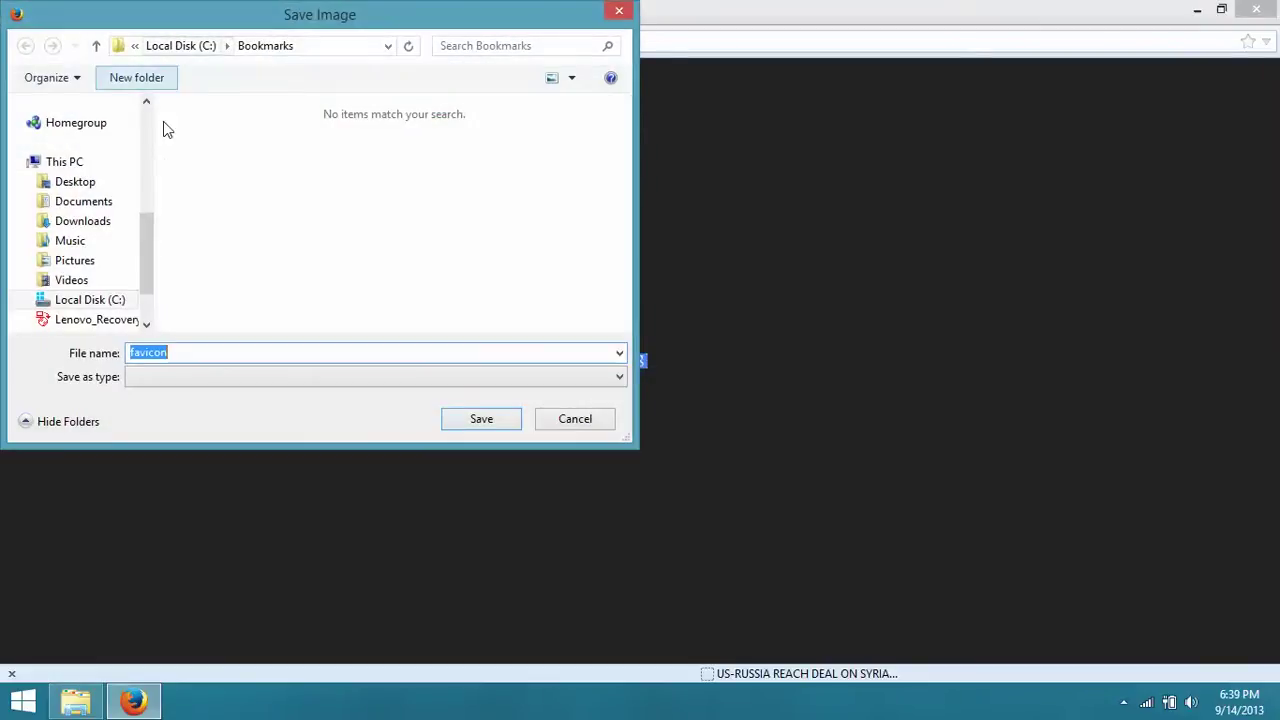
left_click(292, 48)
left_click(214, 357)
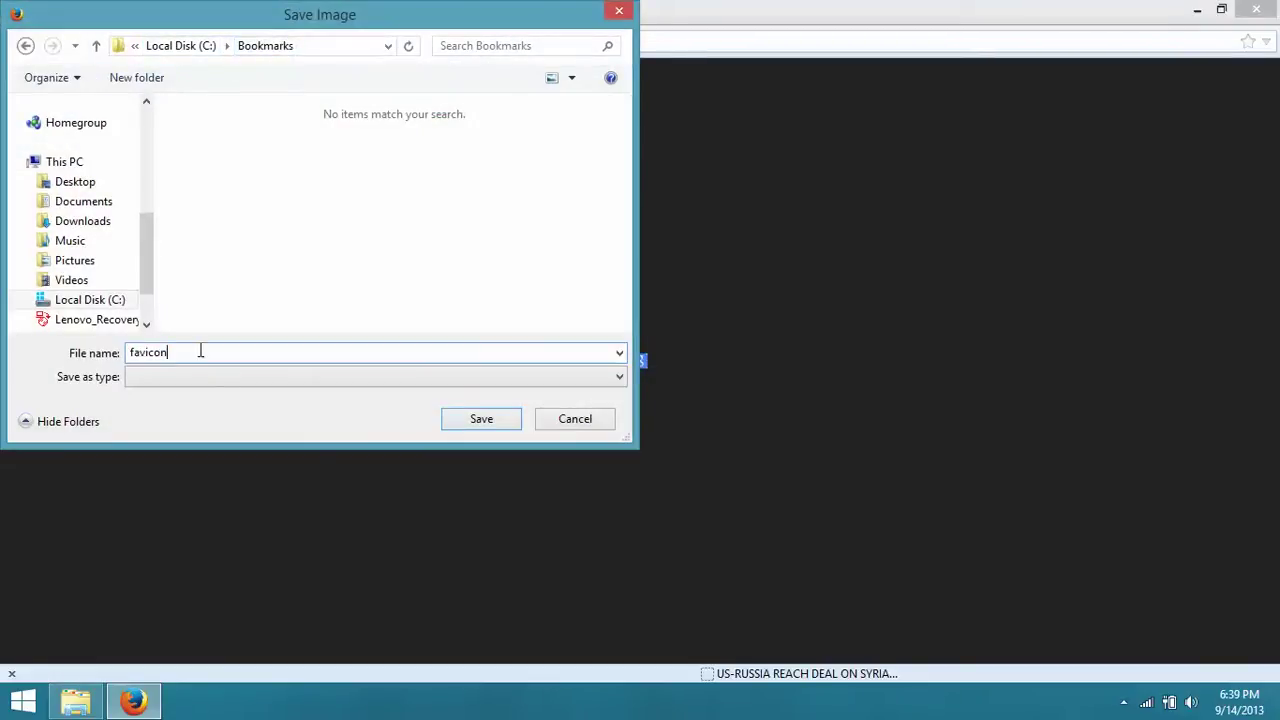
double_click(155, 354)
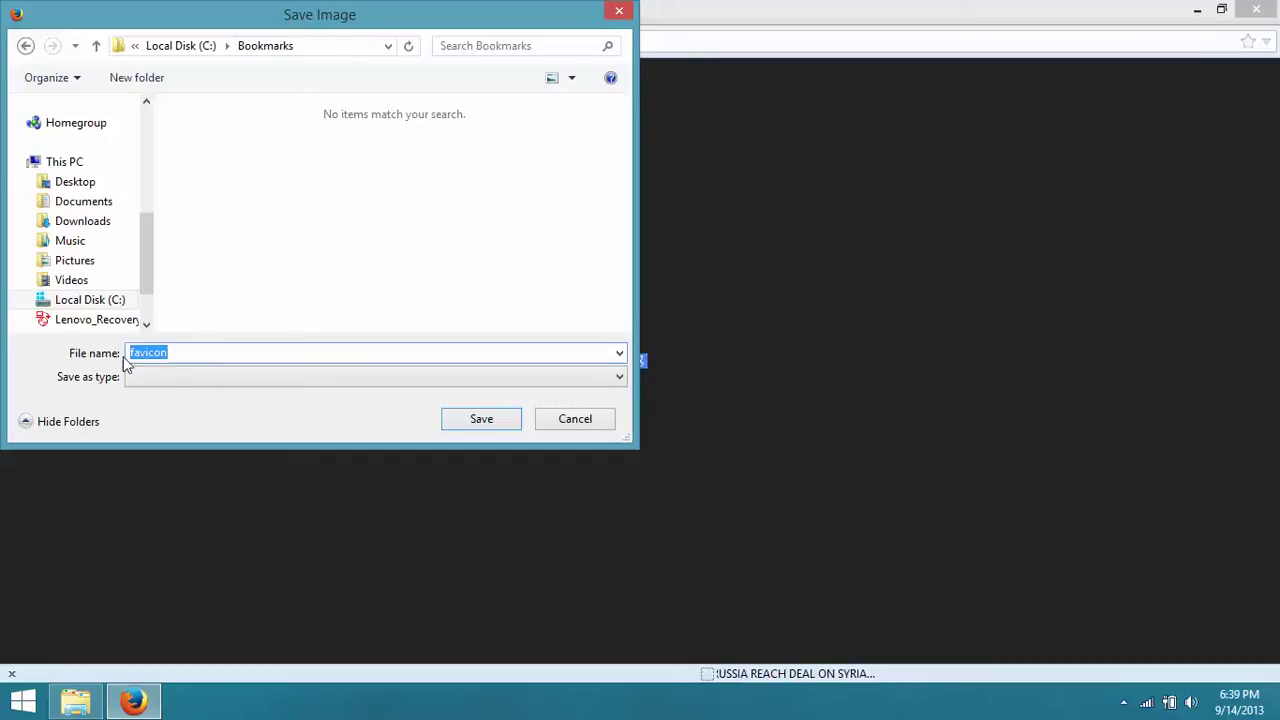
type("googleFa")
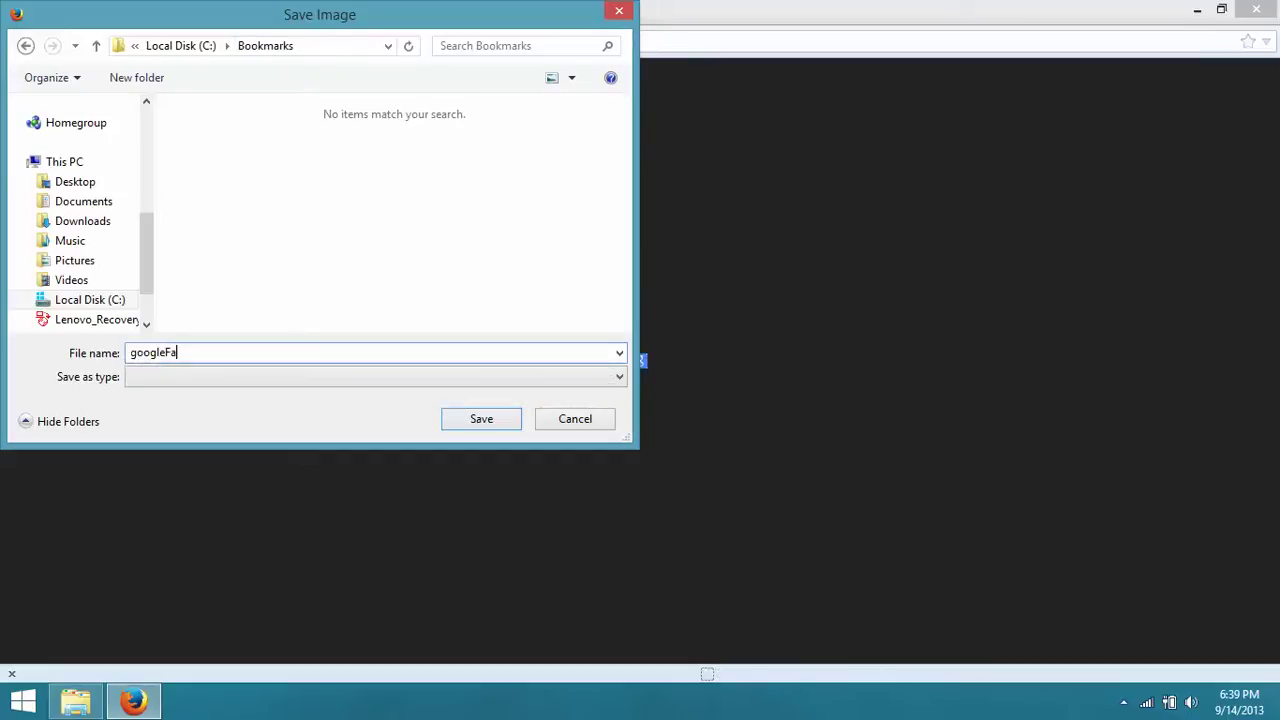
type("vIo")
key("BackSpace")
type("co")
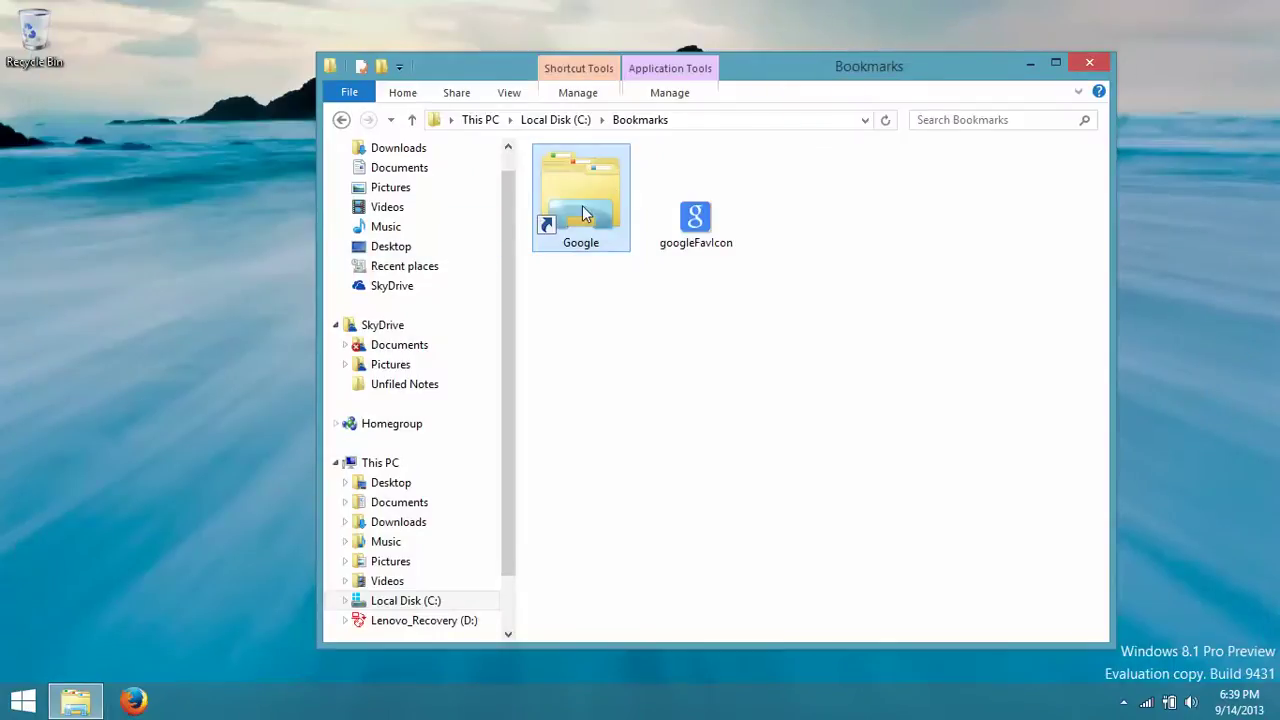
Set the Google shortcut's icon to C:\Bookmarks\googleFavIcon.ico and apply it
right_click(618, 210)
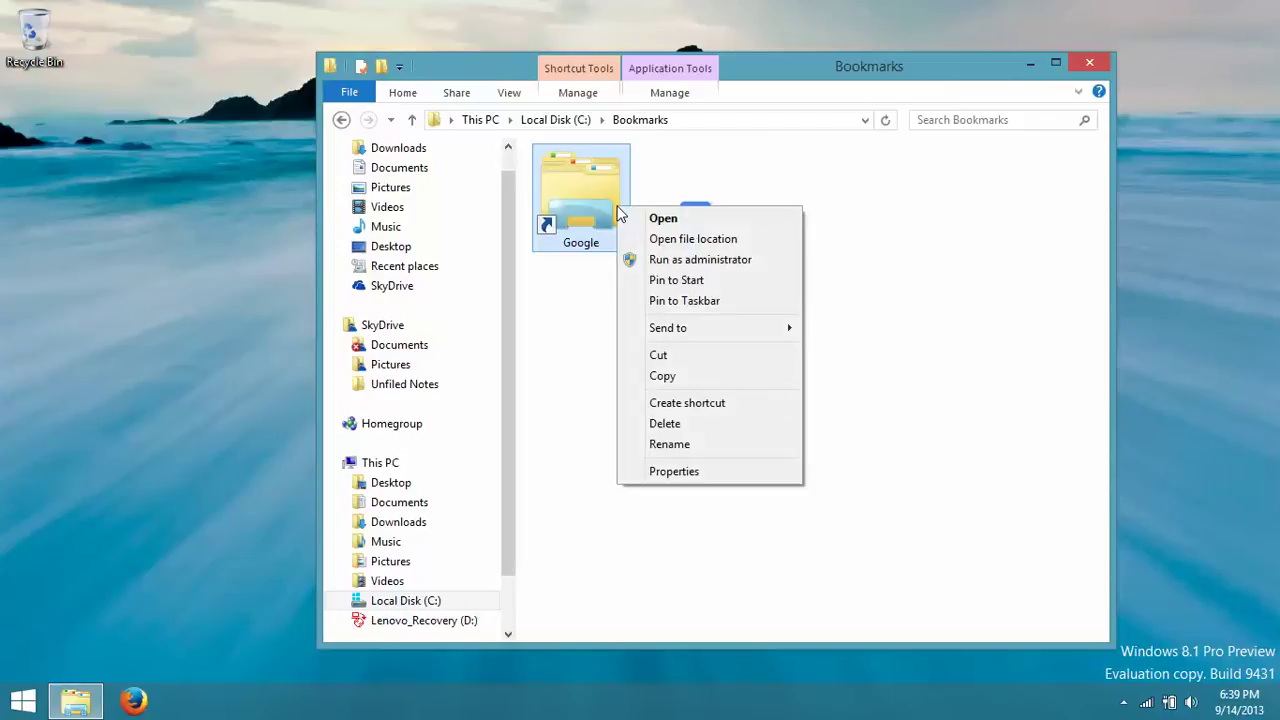
left_click(689, 476)
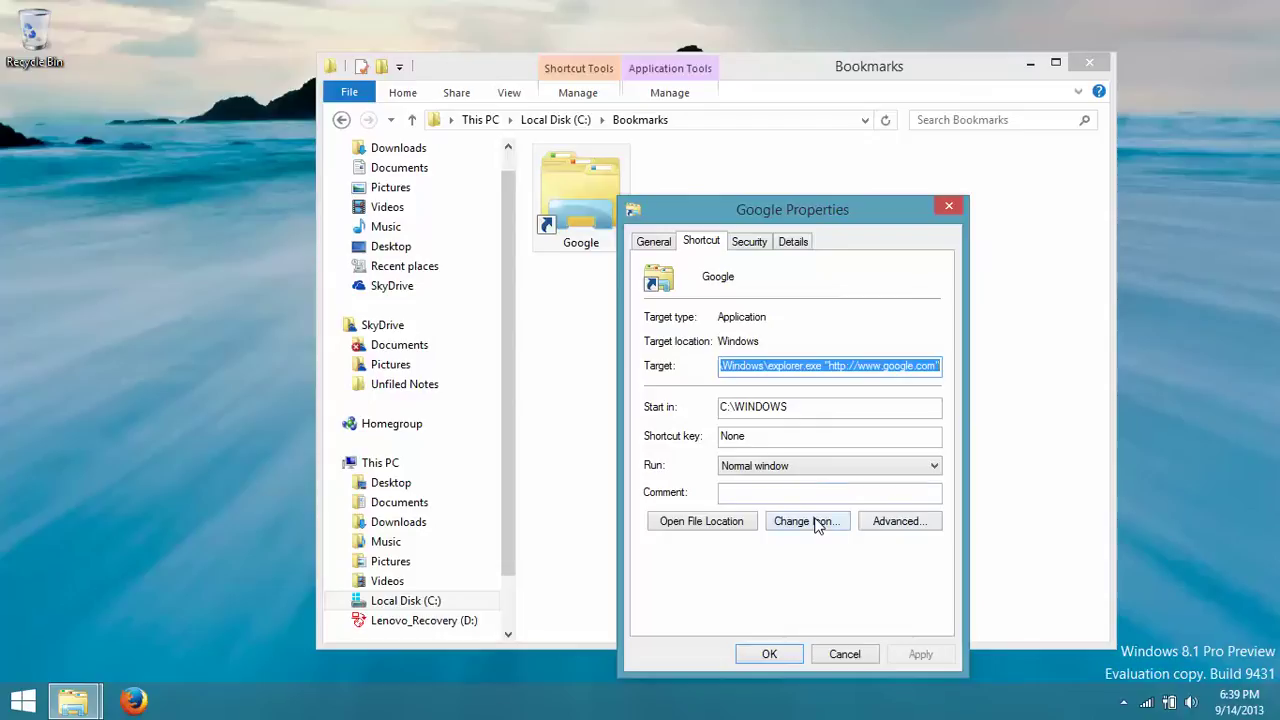
left_click(817, 522)
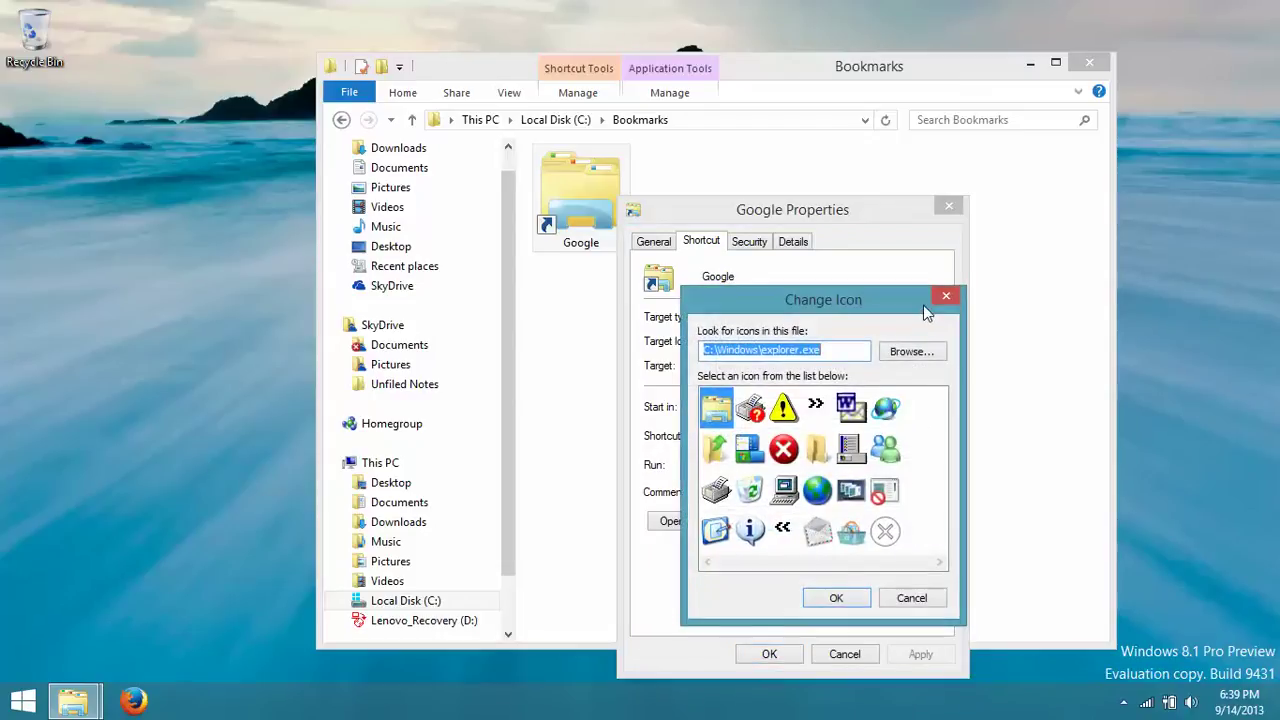
left_click(910, 352)
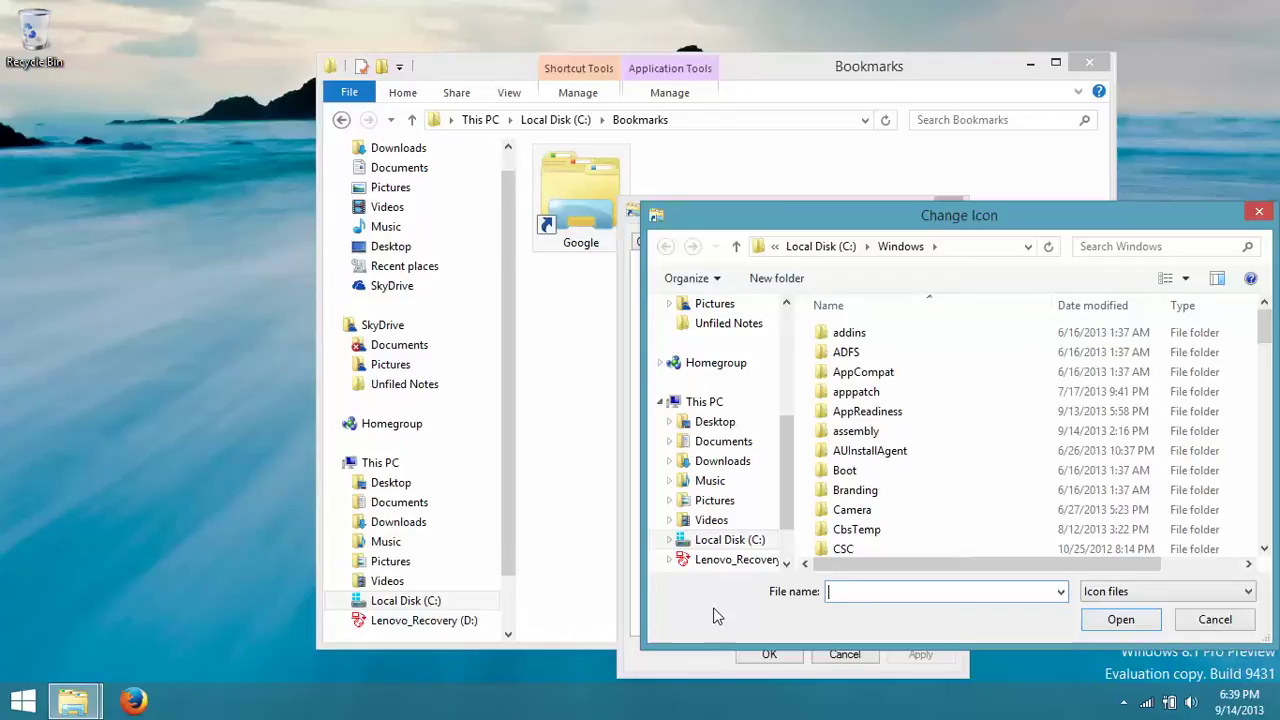
left_click(727, 540)
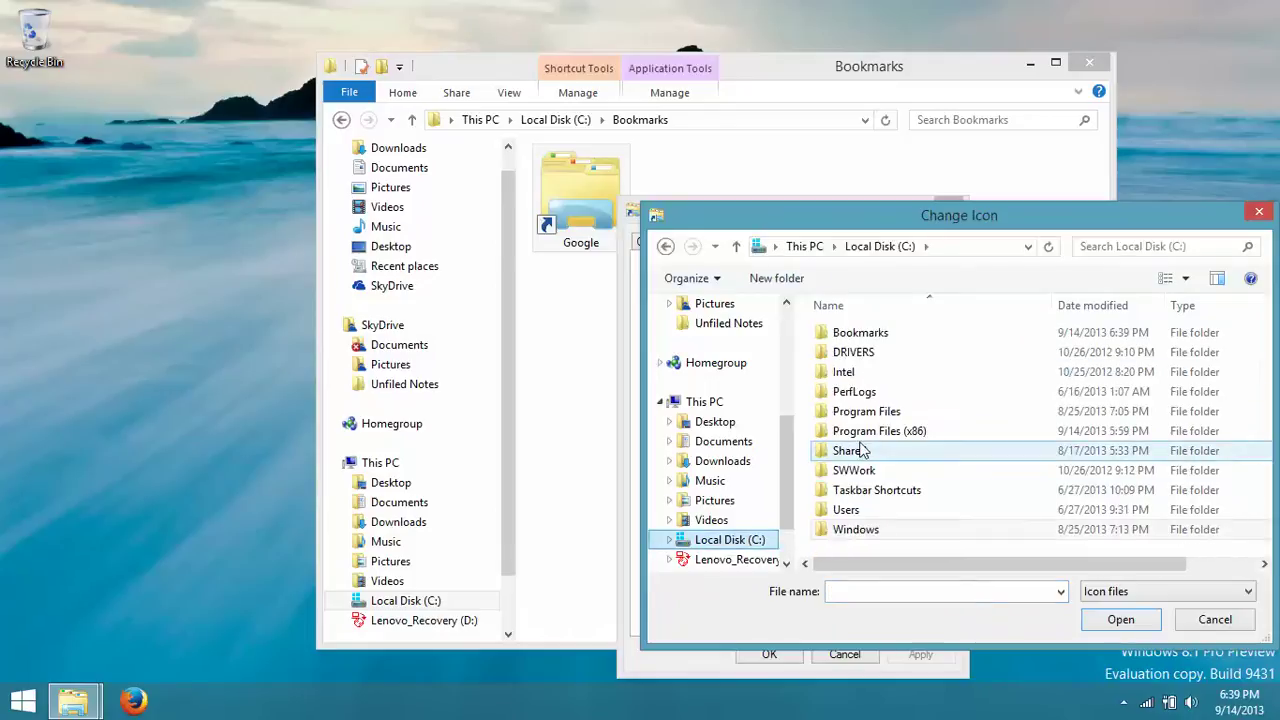
double_click(860, 333)
left_click(968, 378)
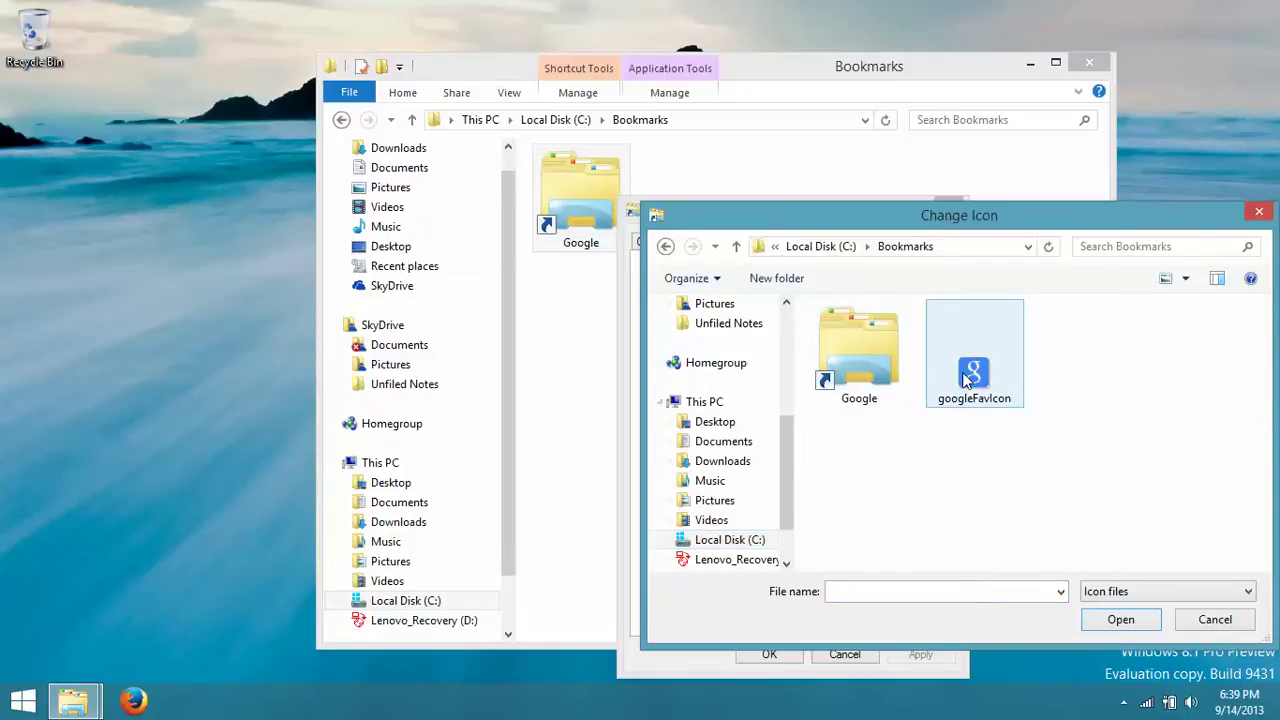
double_click(968, 378)
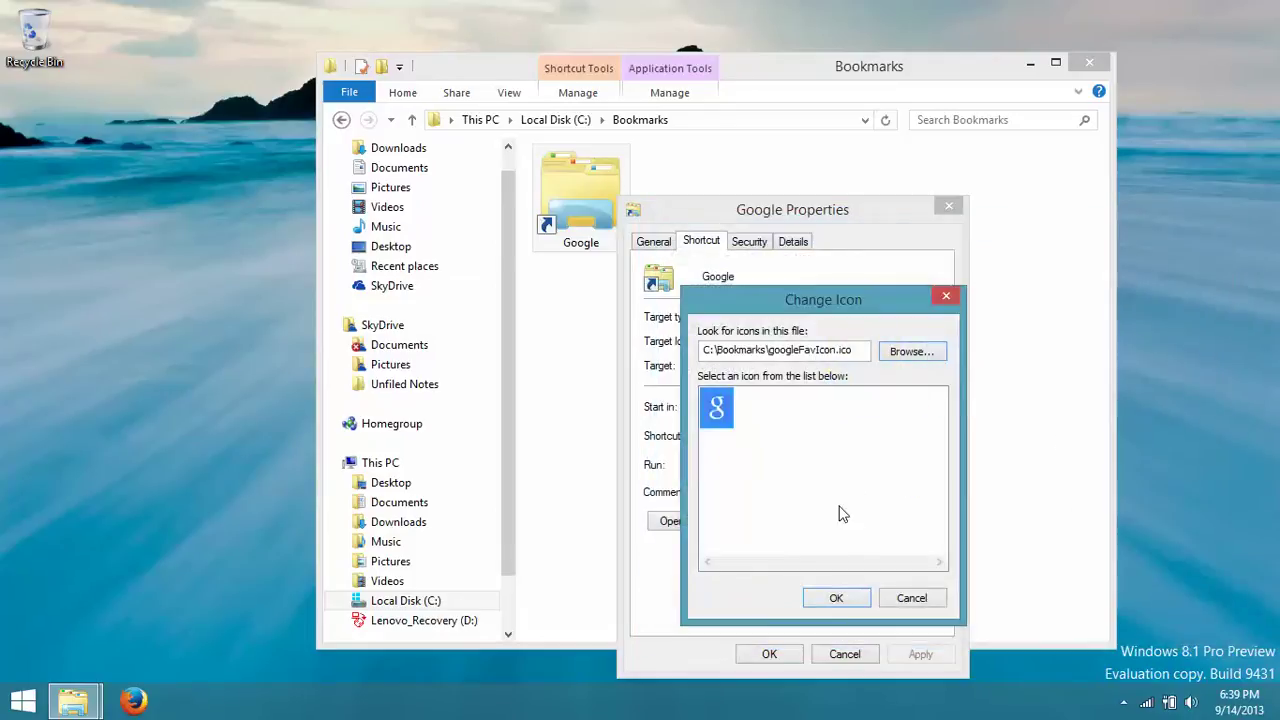
left_click(837, 603)
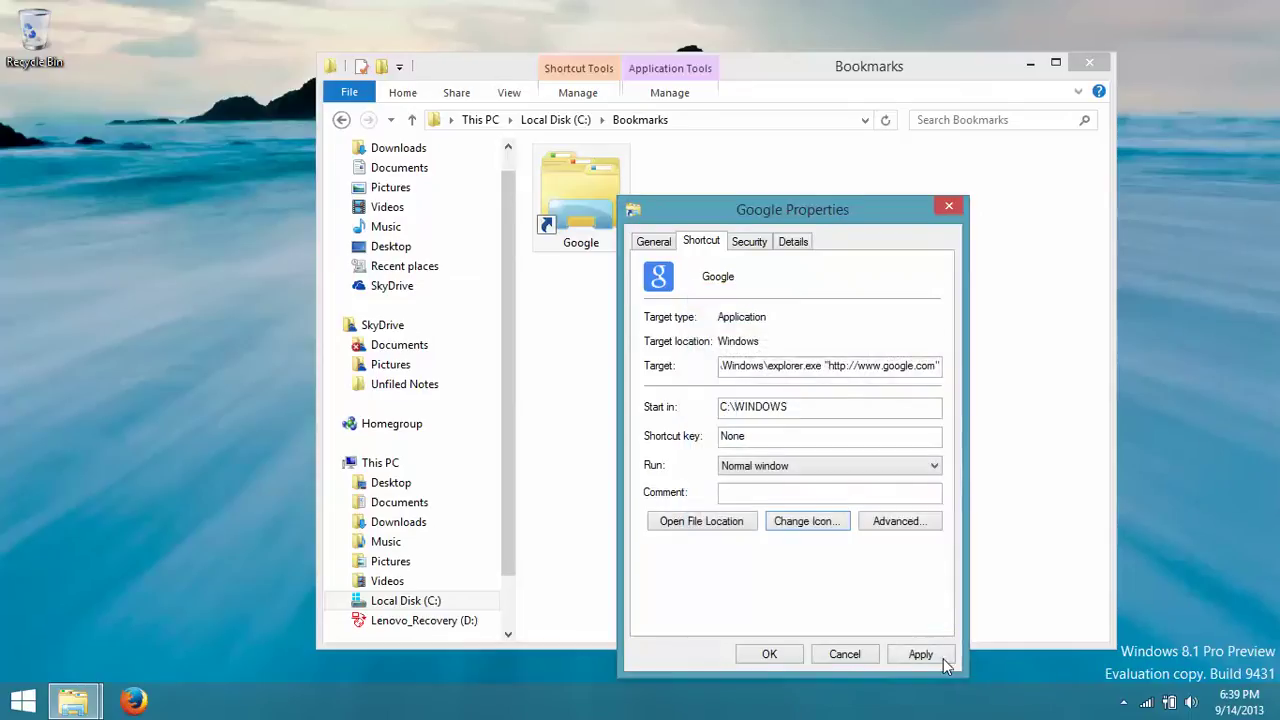
left_click(920, 656)
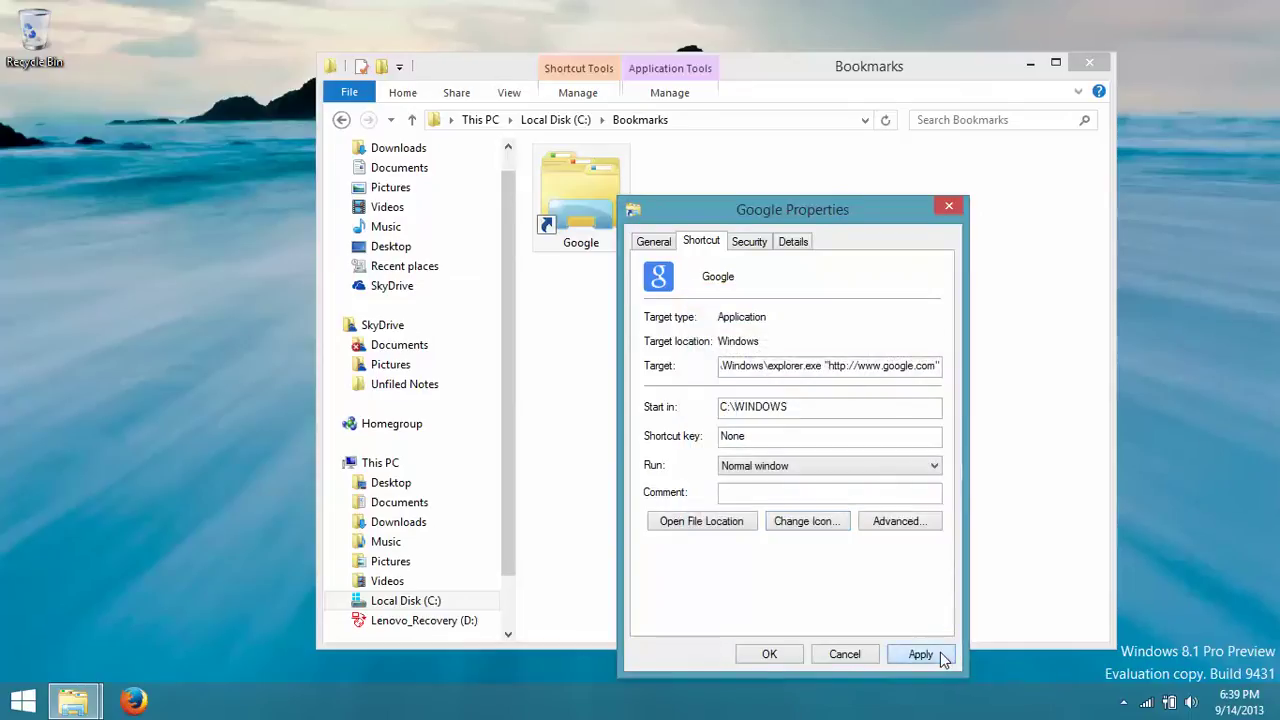
left_click(768, 655)
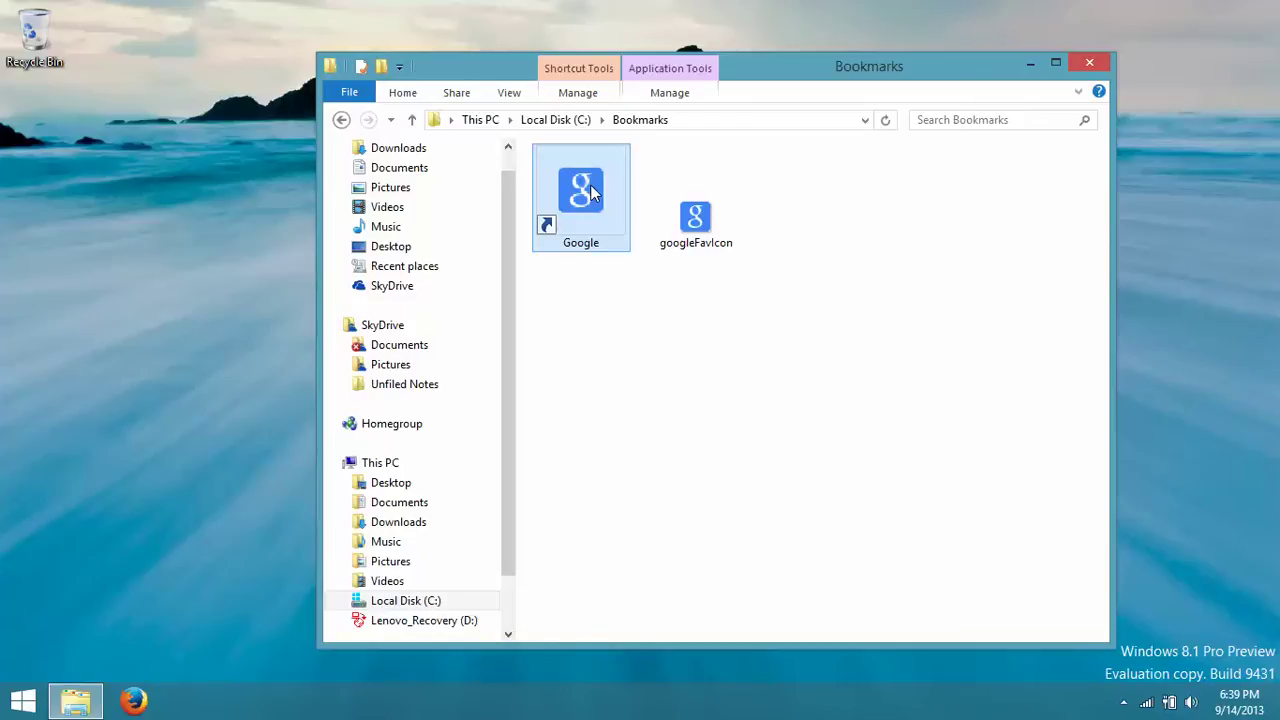
Pin the Google shortcut to the taskbar, test-launch it, then close Firefox
mouse_move(590, 184)
left_mouse_down()
mouse_move(367, 588)
mouse_move(258, 705)
left_mouse_up()
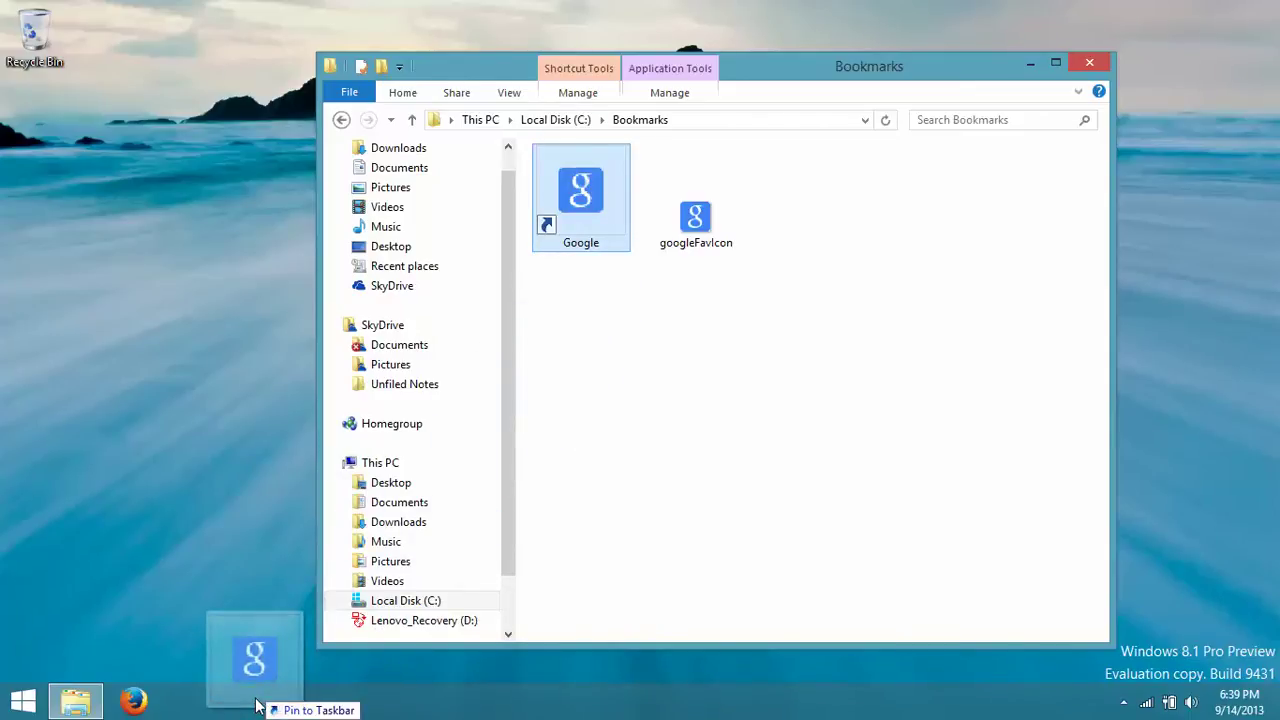
left_click_drag(258, 705, 255, 706)
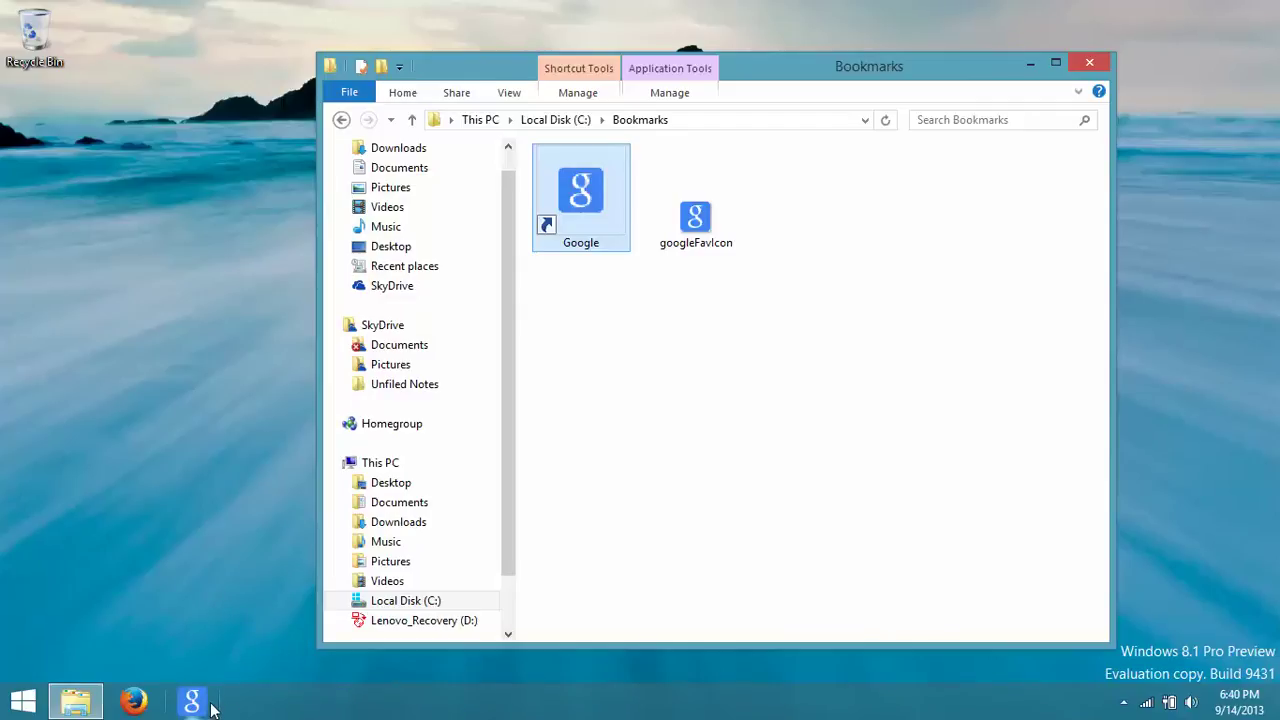
left_click(212, 706)
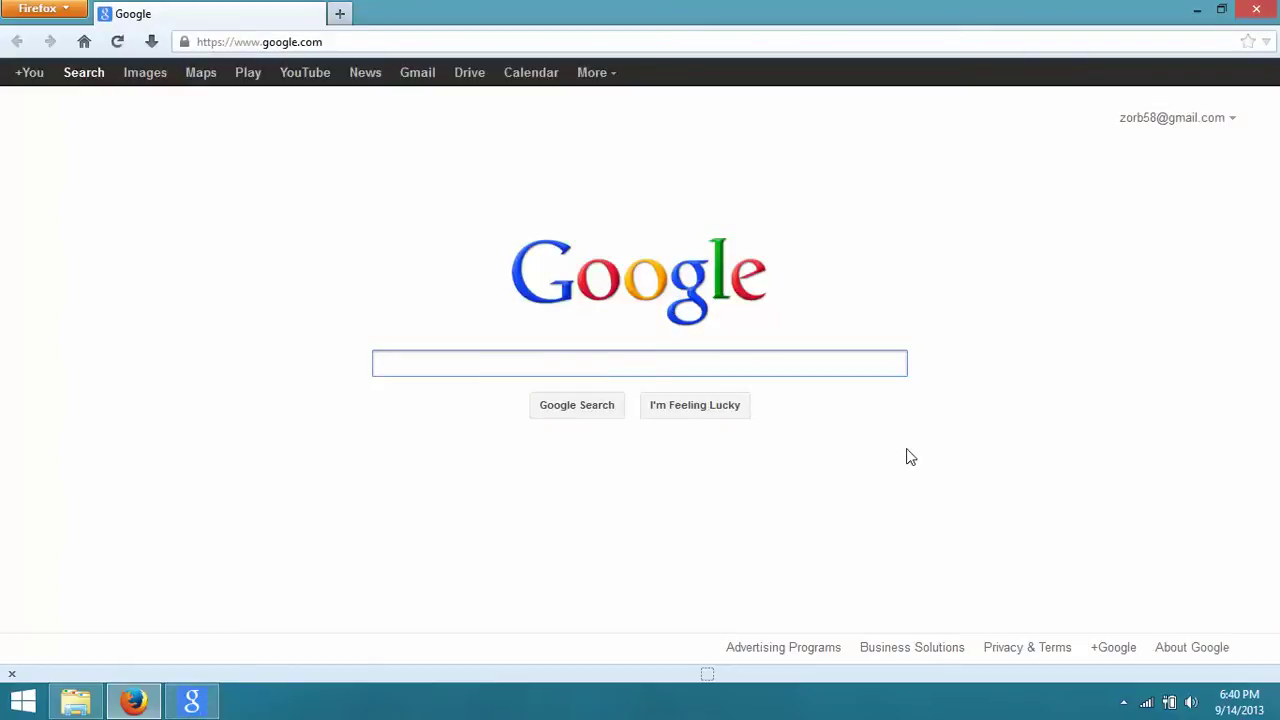
left_click(1258, 10)
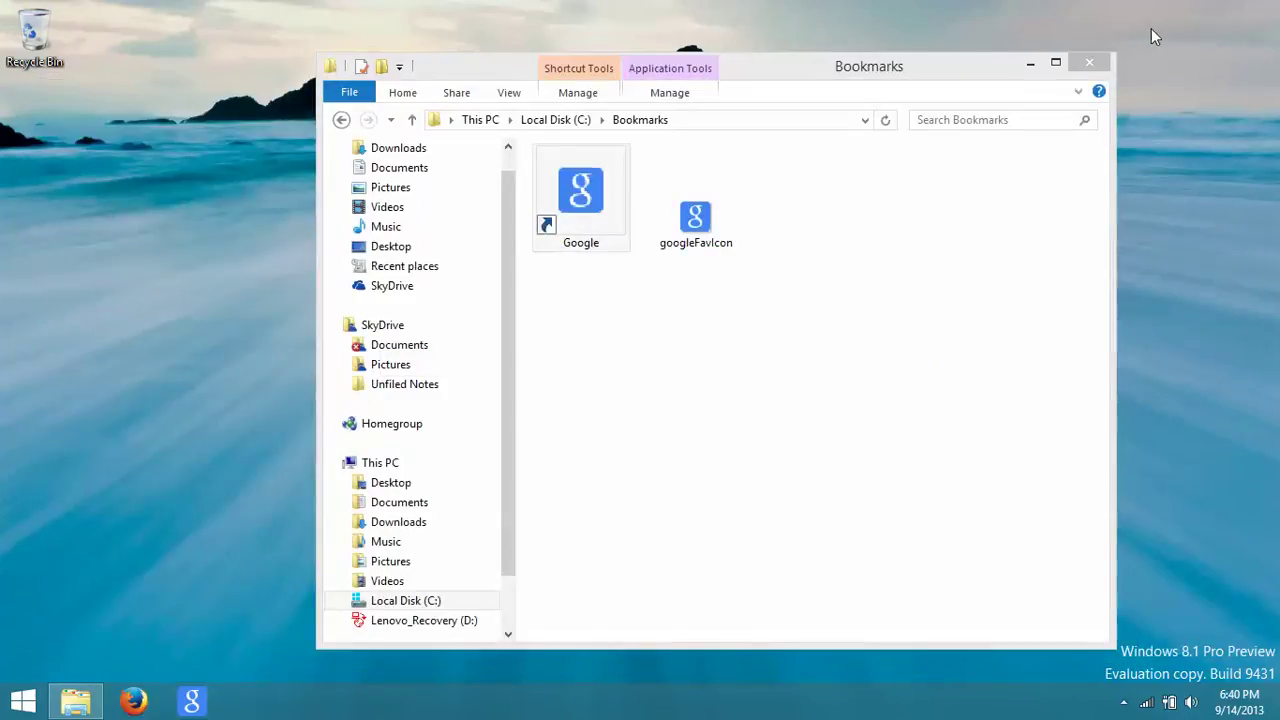